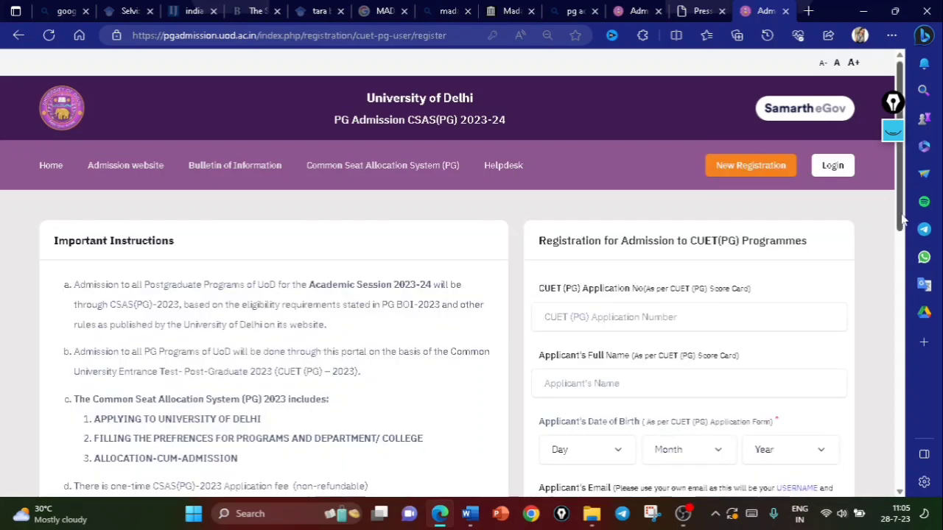
- Underline both category rows in the CSAS(PG)-2023 application fee table and circle their Rs. 250.00 and Rs. 100.00 fees
scroll(889, 261, "down", 4)
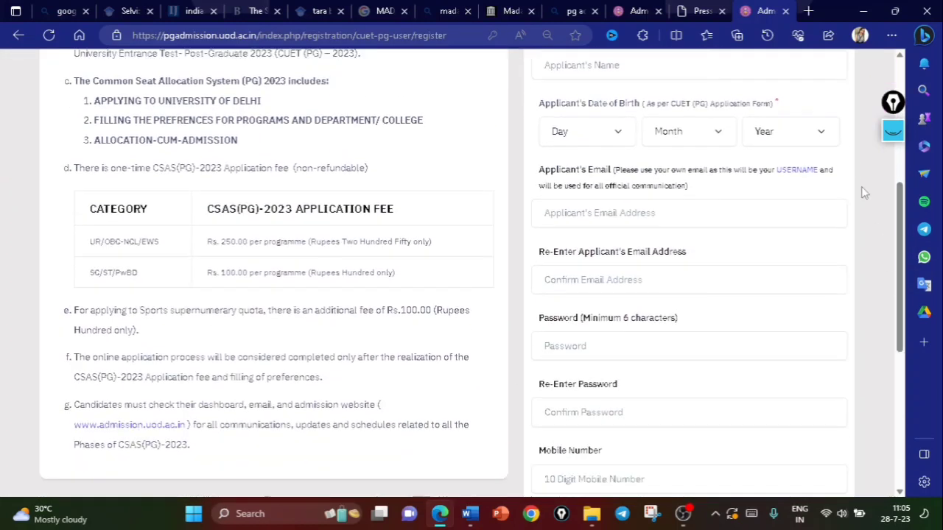
left_click(893, 130)
left_click(893, 277)
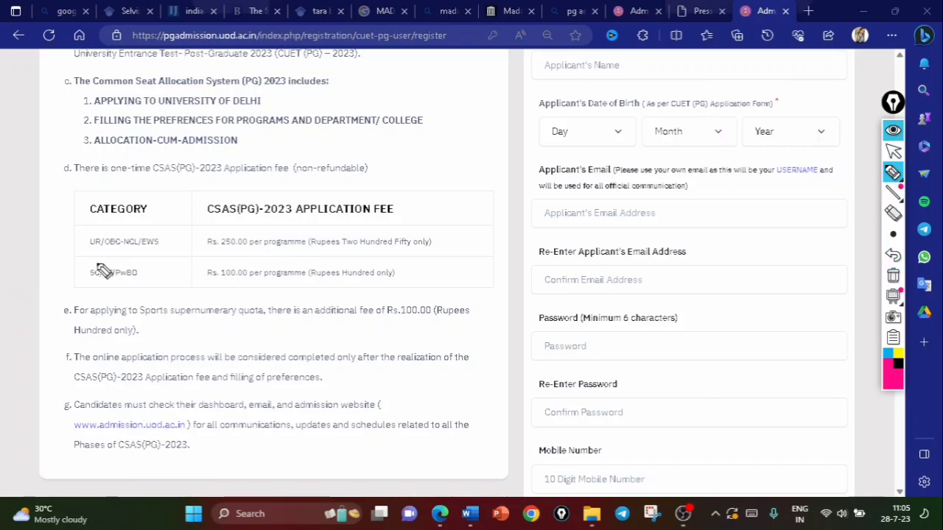
left_click_drag(79, 255, 163, 255)
mouse_move(229, 230)
left_mouse_down()
mouse_move(212, 267)
mouse_move(254, 247)
mouse_move(235, 222)
left_mouse_up()
left_click_drag(78, 287, 140, 289)
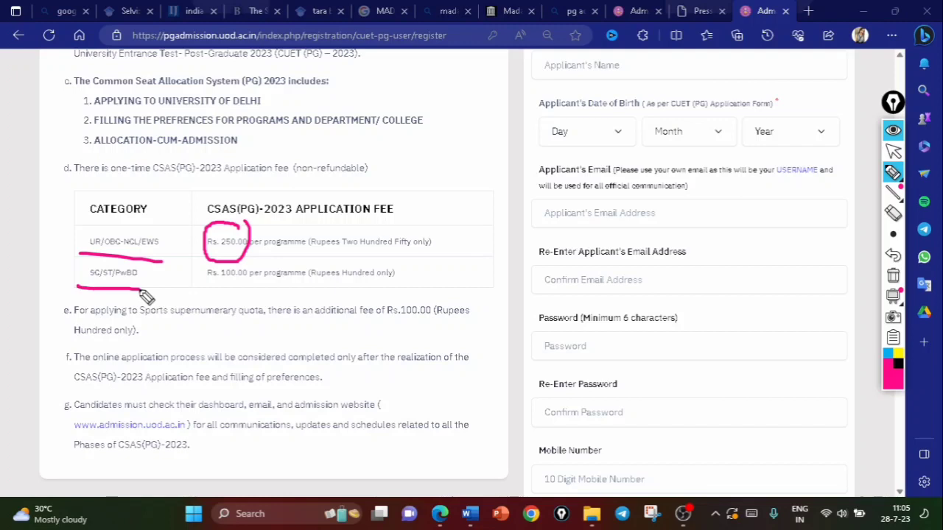
mouse_move(215, 257)
left_mouse_down()
mouse_move(202, 274)
mouse_move(226, 298)
mouse_move(249, 274)
mouse_move(219, 259)
left_mouse_up()
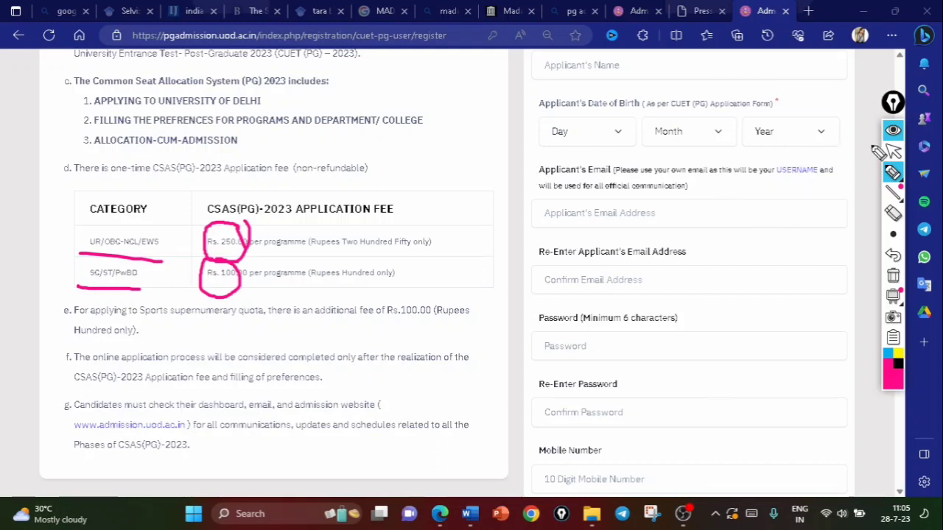
left_click(893, 130)
- Review the CUET(PG) registration form fields from the application number down to the captcha verification
scroll(664, 212, "up", 3)
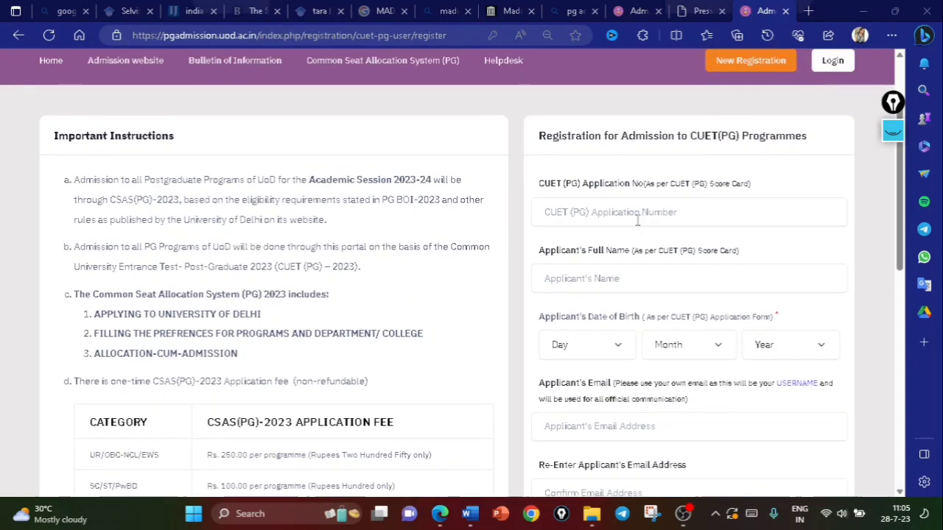
scroll(639, 220, "up", 3)
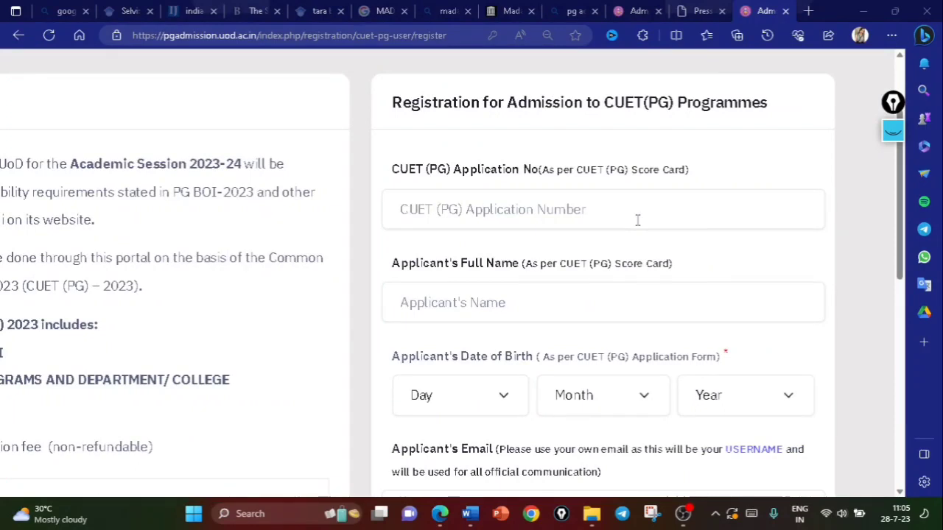
scroll(638, 221, "down", 1)
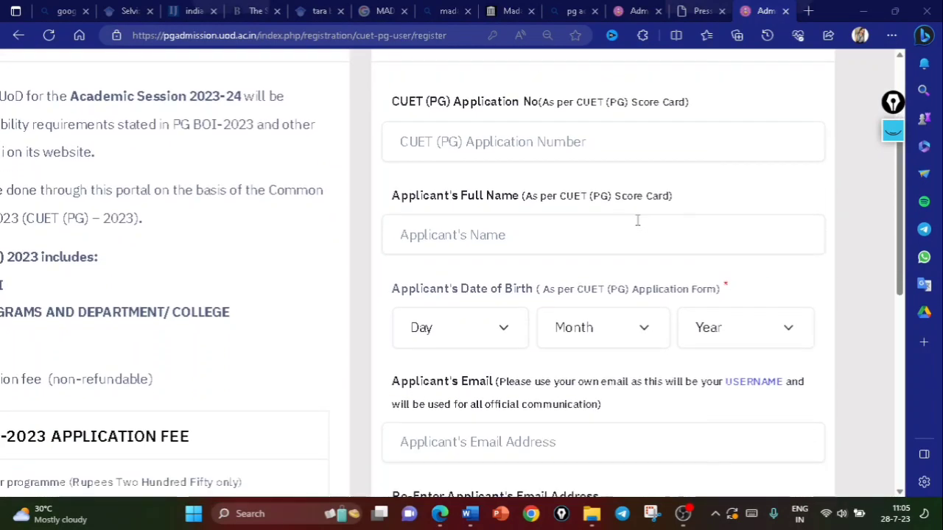
scroll(638, 220, "down", 5)
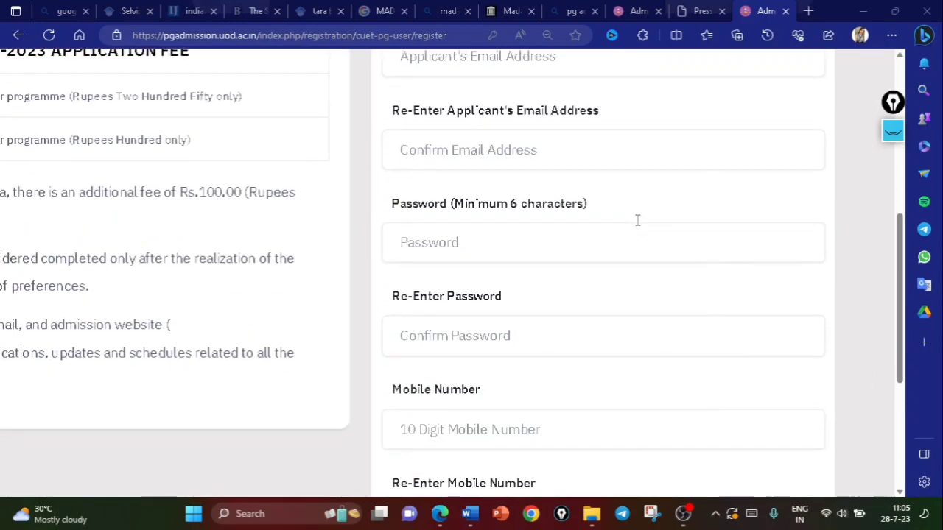
scroll(637, 220, "down", 5)
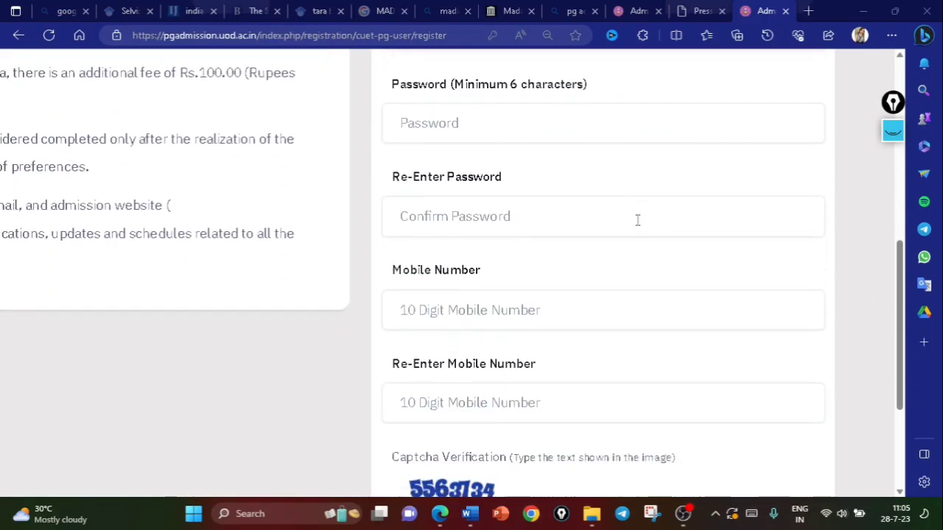
scroll(638, 221, "down", 1)
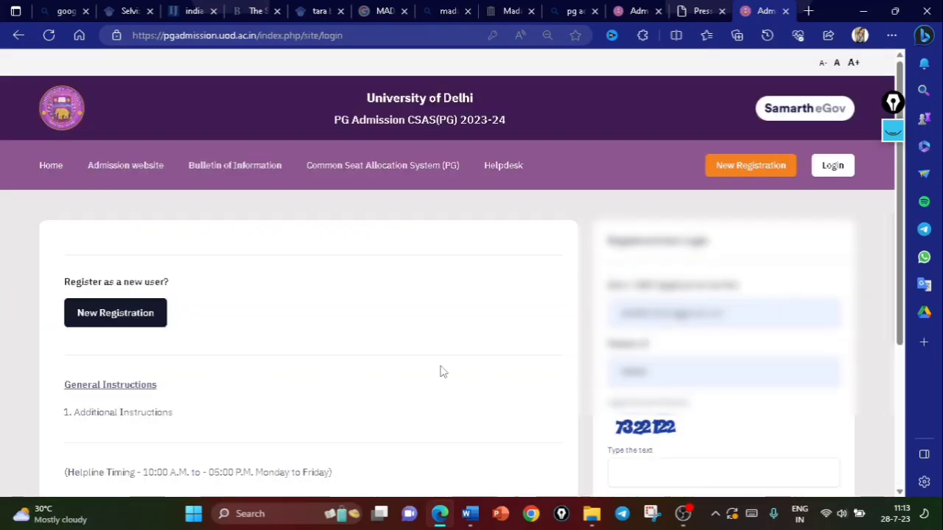
- Fill in the captcha text on the Registered User Login form and log in
scroll(529, 348, "down", 1)
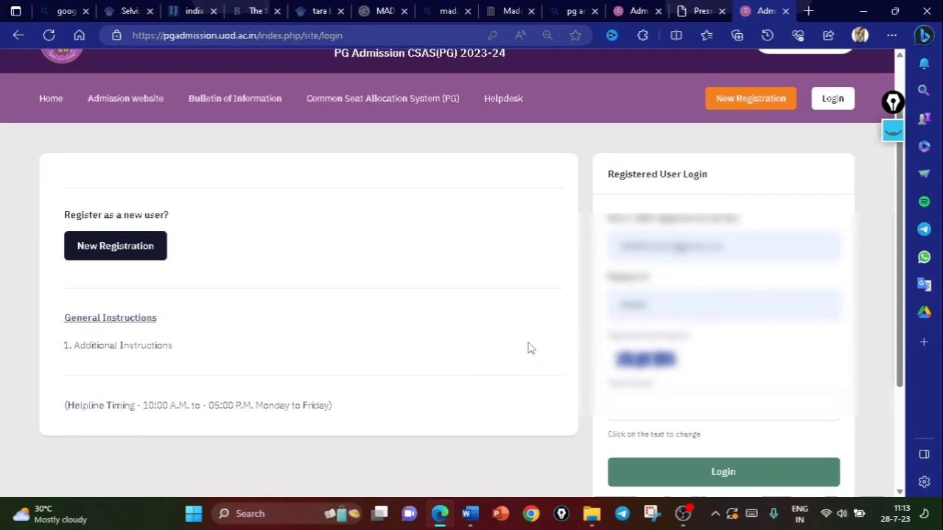
left_click(680, 409)
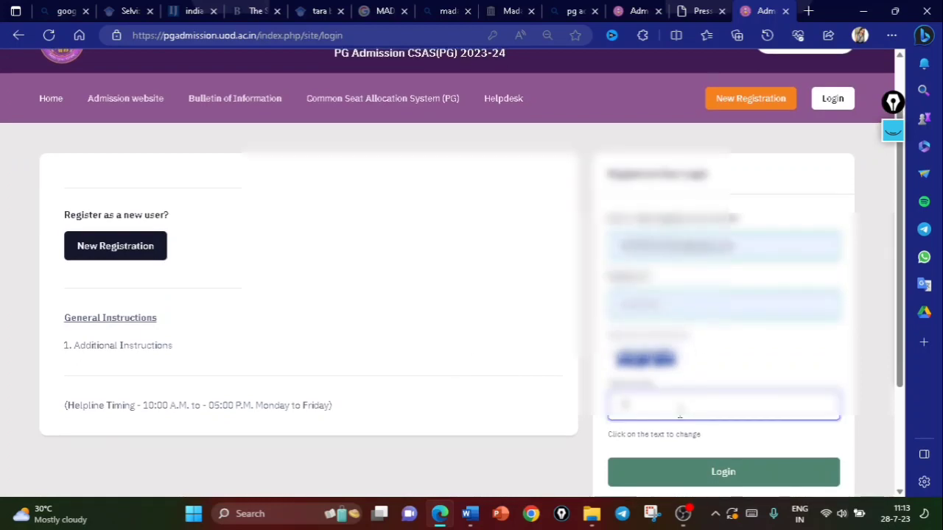
key("Return")
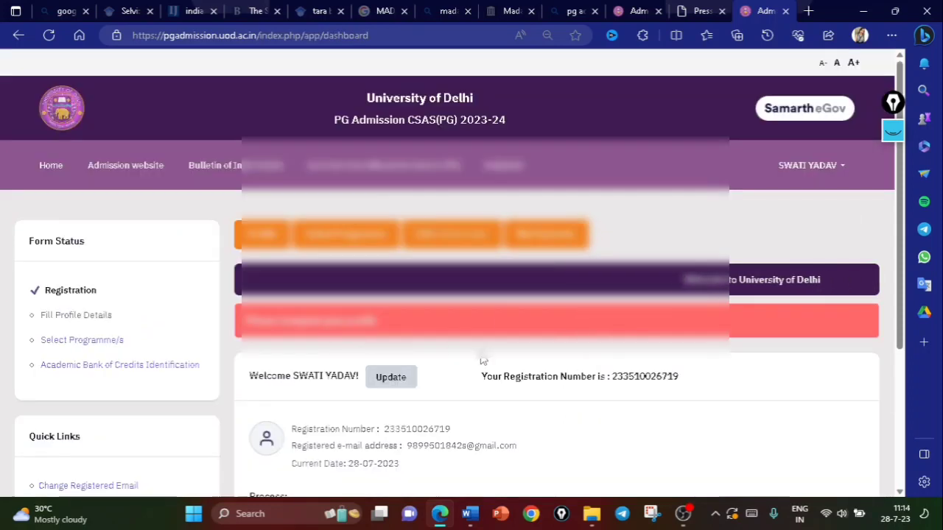
- Review the dashboard's application process steps and open the applicant's personal details form
scroll(482, 359, "down", 3)
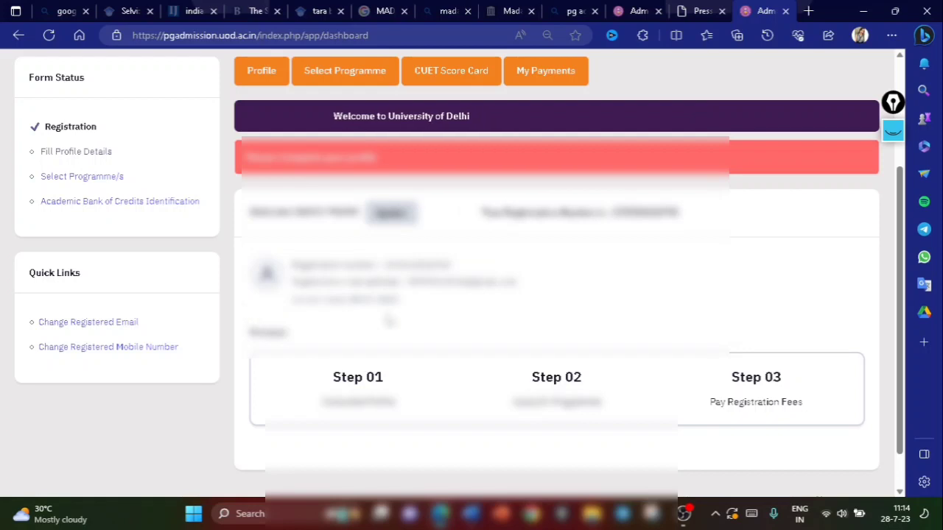
key("F5")
left_click(418, 391)
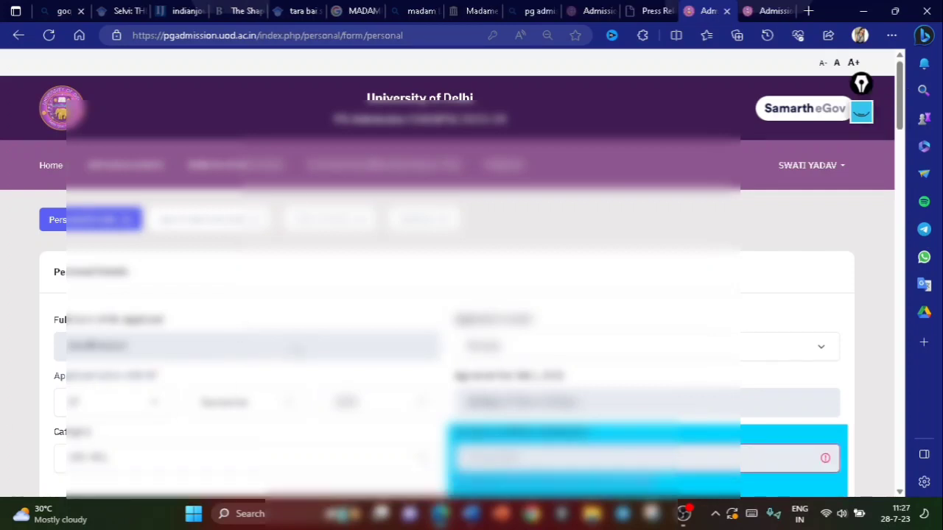
- Examine the personal details section down to the blood group field and its list of options
scroll(347, 406, "down", 1)
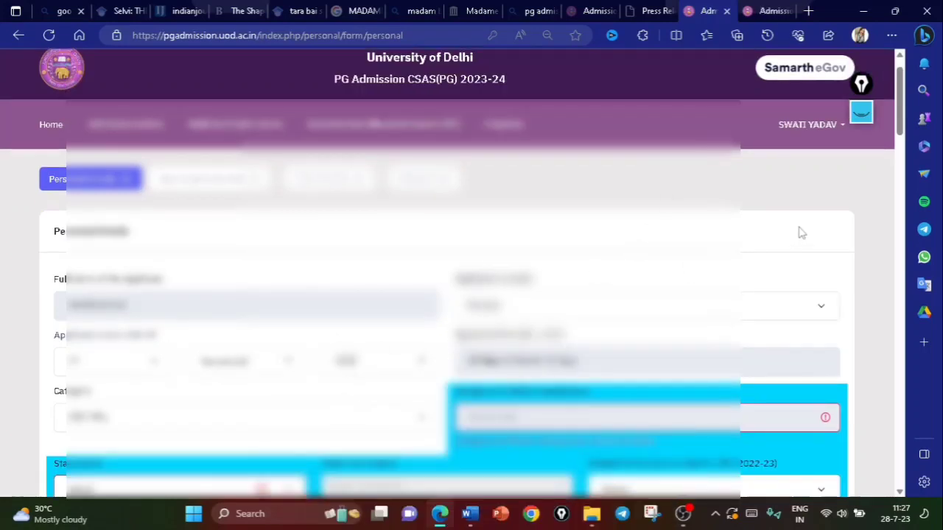
scroll(900, 144, "down", 3)
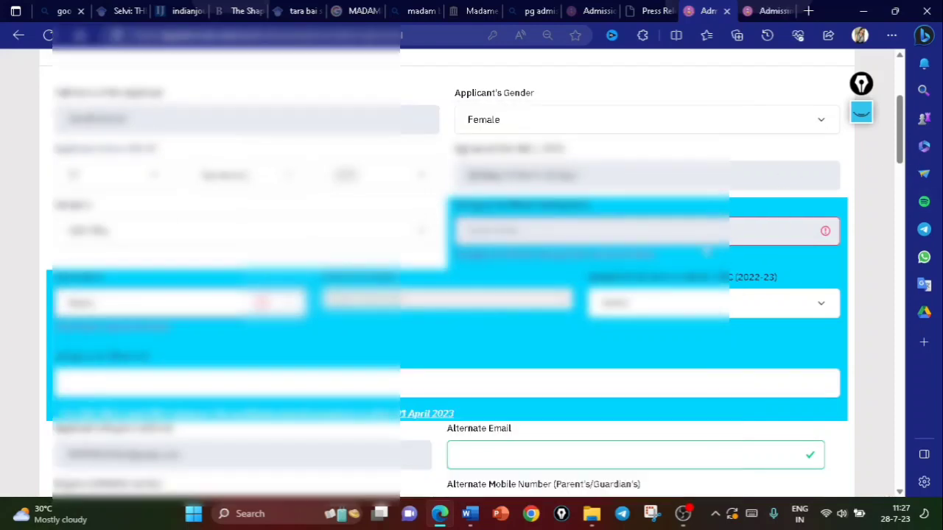
scroll(534, 190, "down", 4)
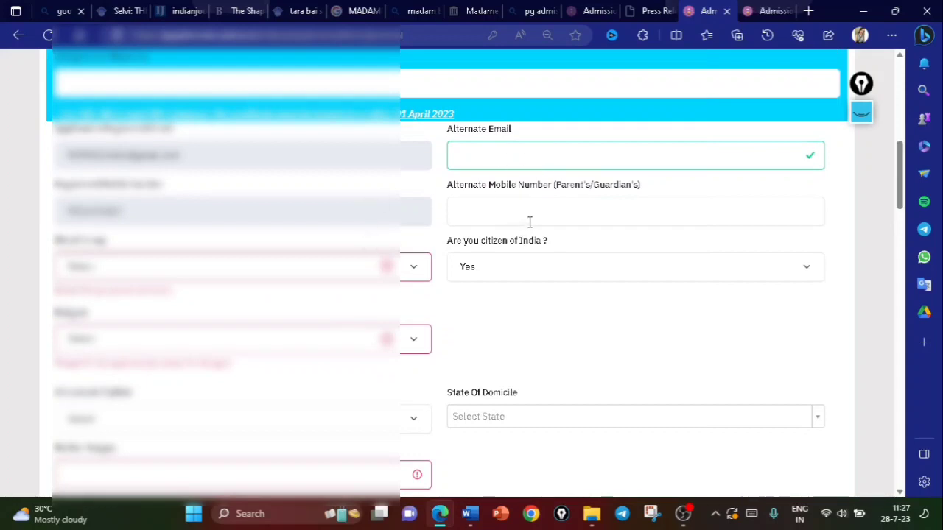
left_click(414, 269)
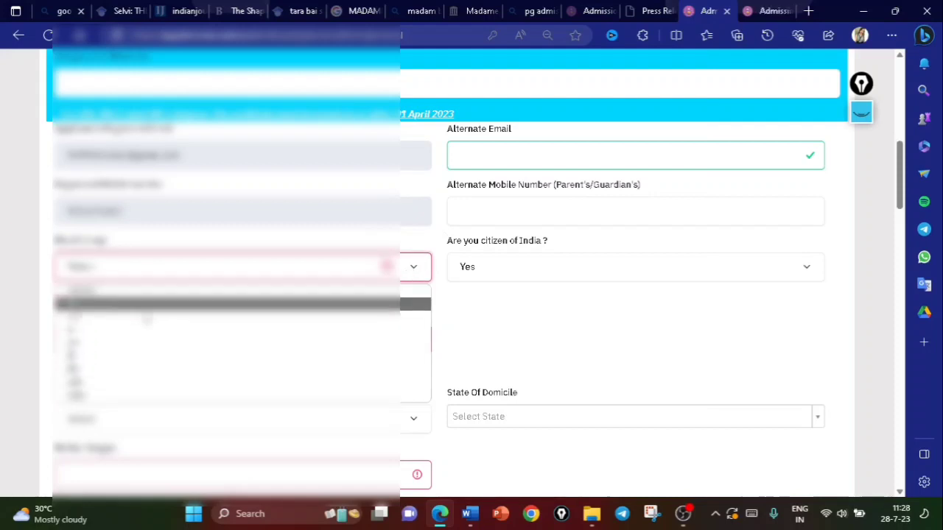
left_click(535, 344)
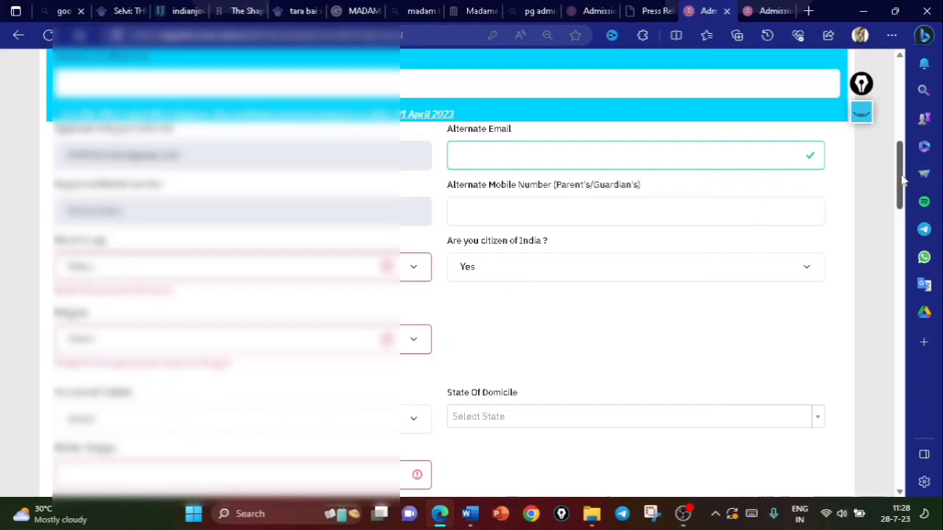
- Examine the State Of Domicile options and the neighbouring fields down to mother tongue
scroll(317, 254, "down", 3)
left_click(403, 243)
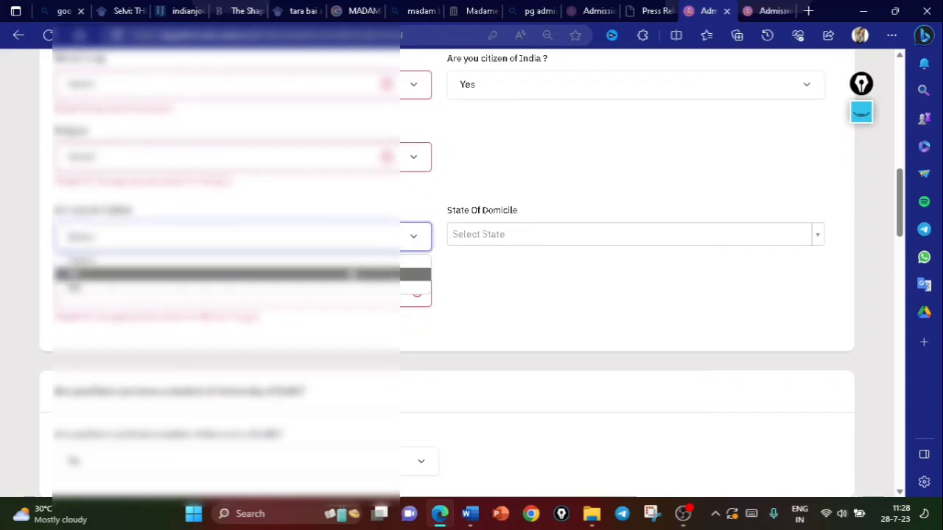
left_click(495, 241)
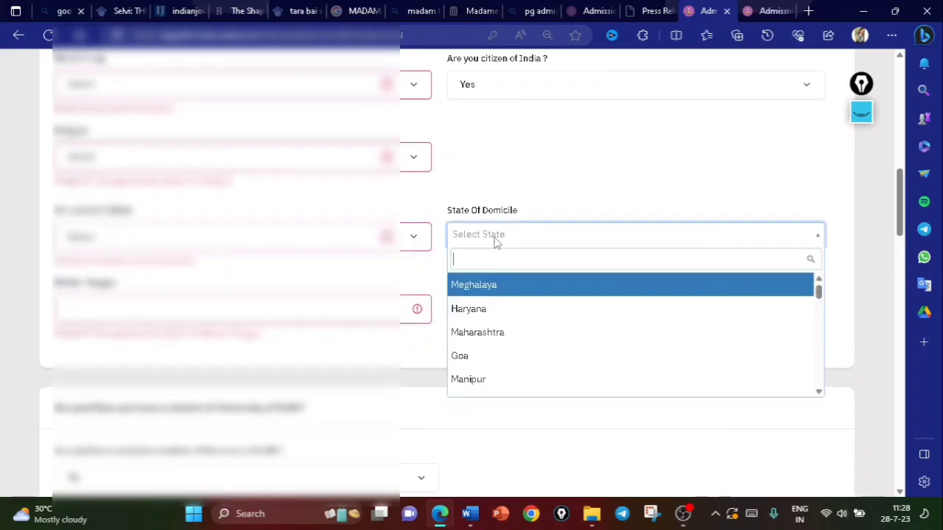
left_click(298, 363)
left_click(272, 313)
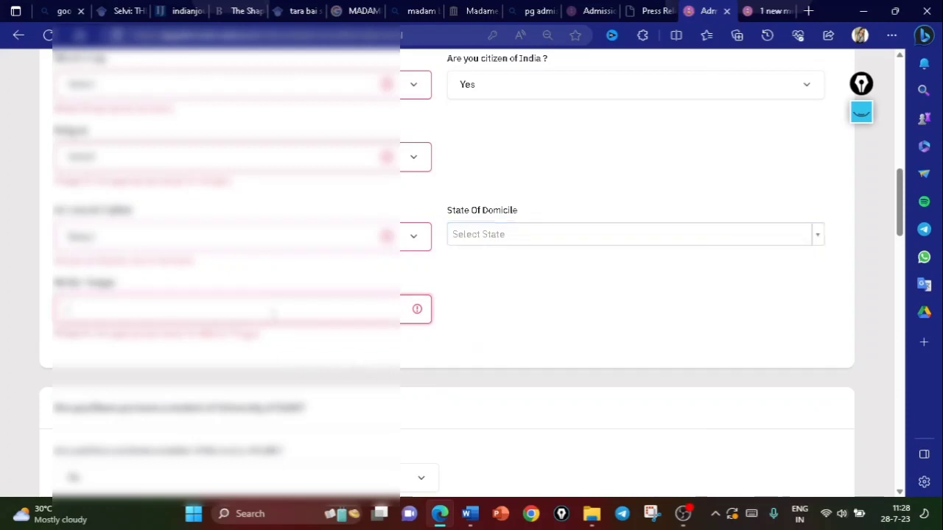
- Answer Yes to the question about being or having been a student of University of Delhi
scroll(784, 236, "down", 2)
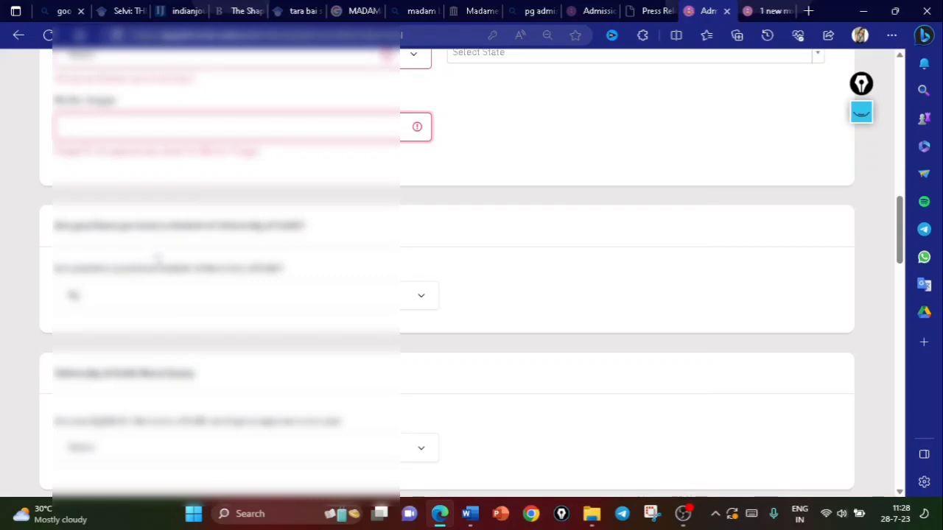
left_click(425, 297)
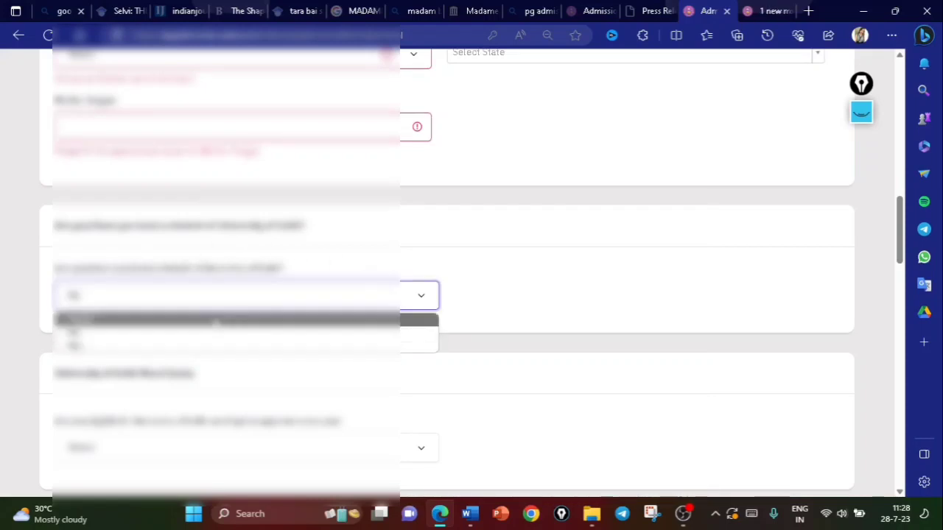
left_click(184, 333)
left_click(207, 298)
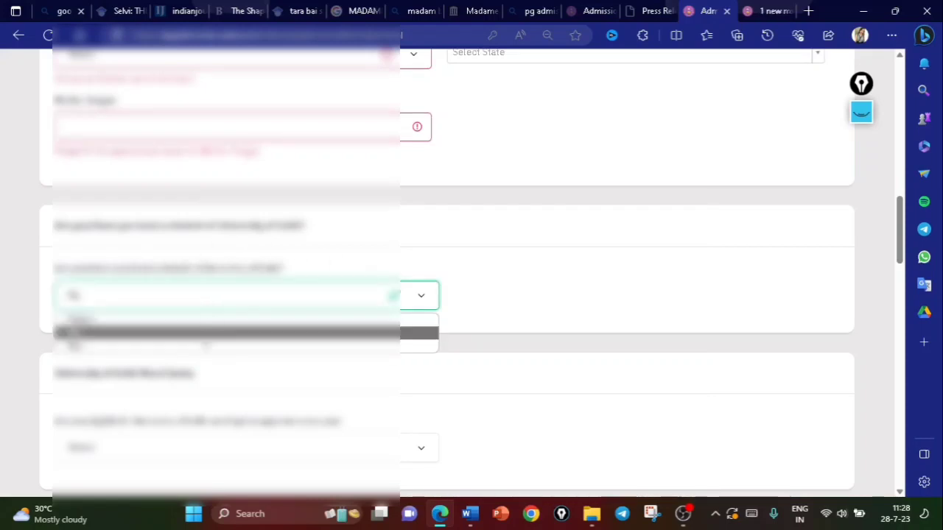
left_click(185, 332)
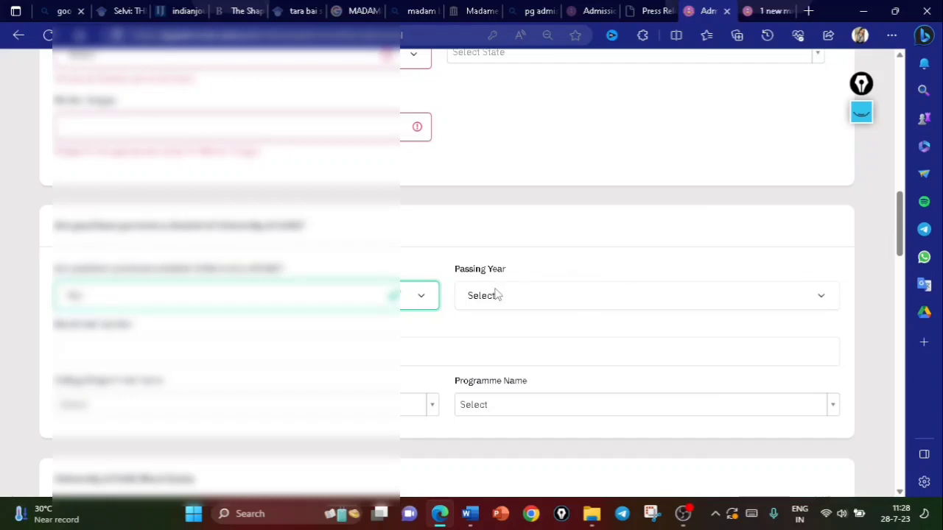
- Examine the Passing Year, Enrolment Number, College/Department Name and Programme Name fields and the options they offer
left_click(514, 304)
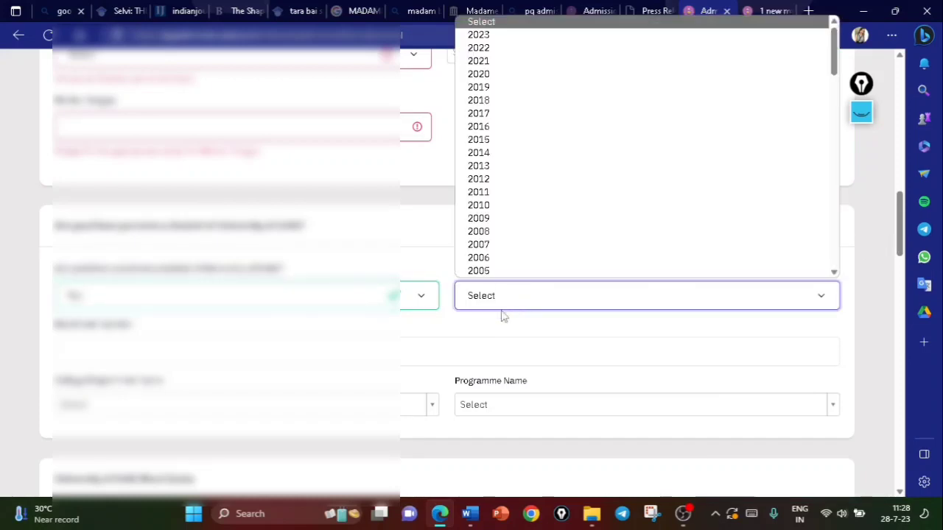
left_click(306, 355)
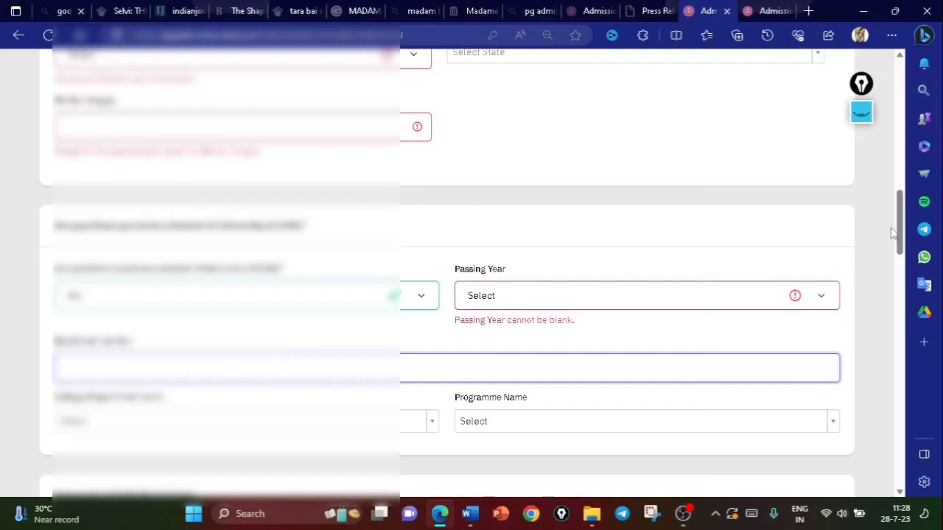
scroll(897, 249, "down", 2)
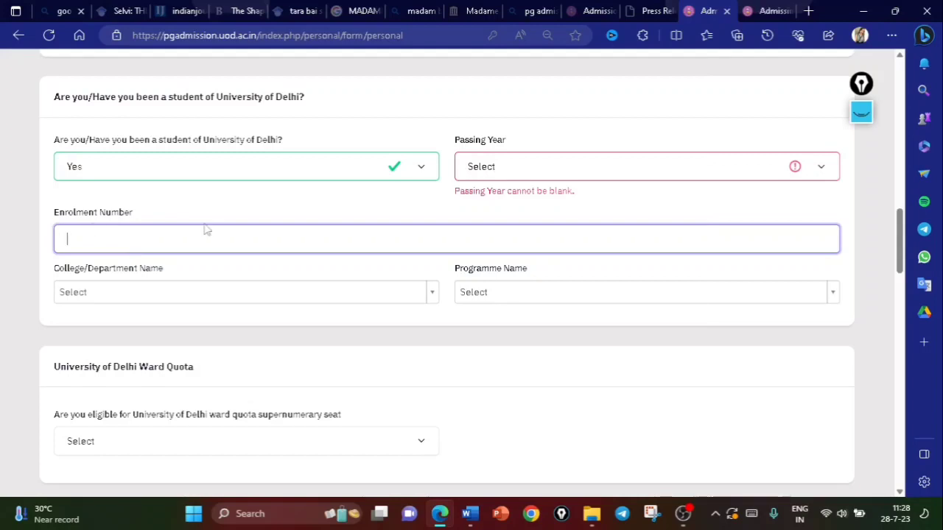
left_click(134, 294)
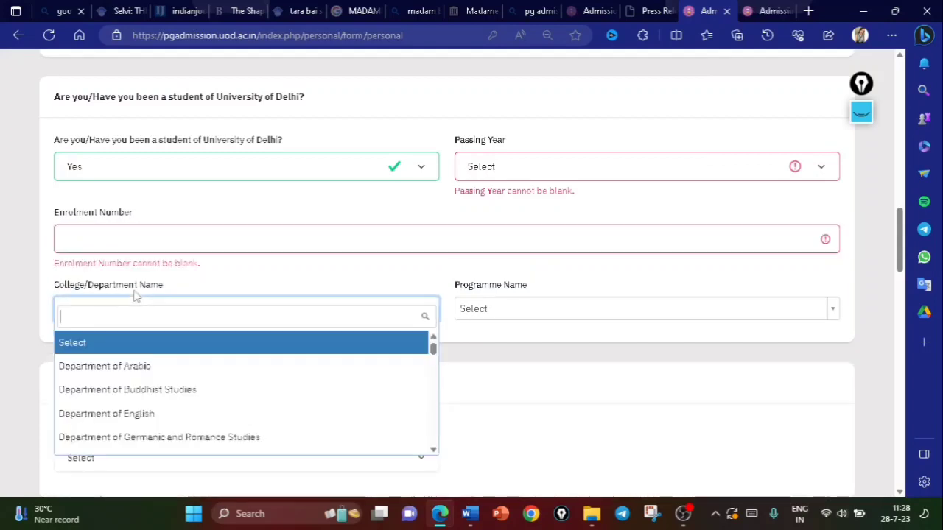
left_click(501, 375)
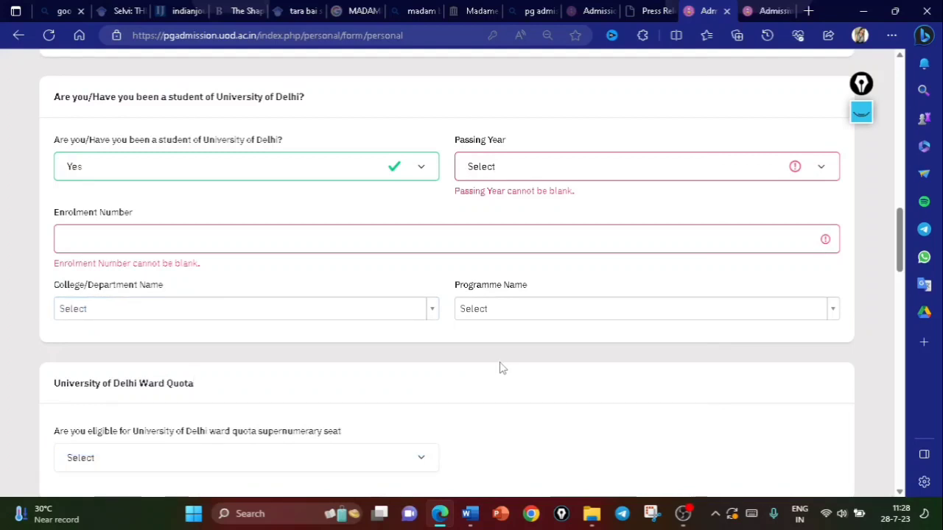
left_click(519, 315)
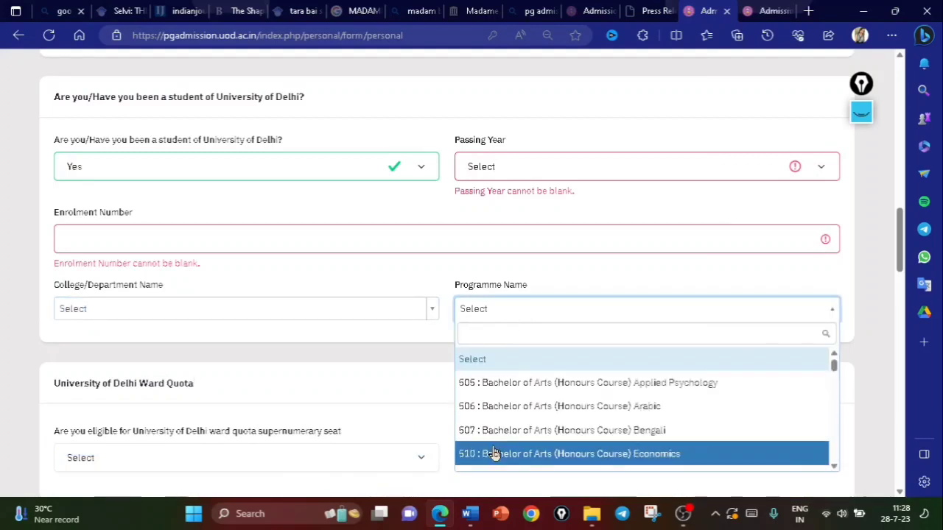
left_click(330, 374)
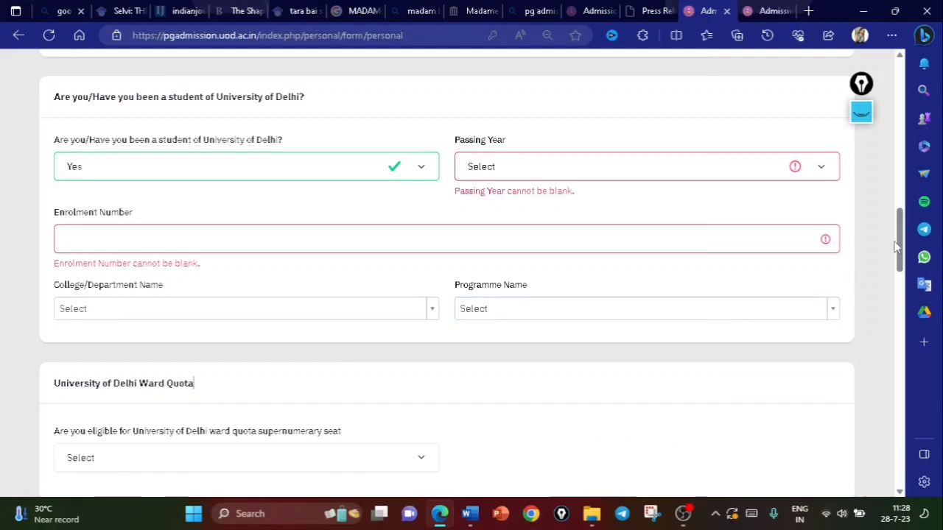
- Answer No to the question about eligibility for a University of Delhi ward quota supernumerary seat
scroll(897, 247, "down", 5)
scroll(897, 247, "up", 1)
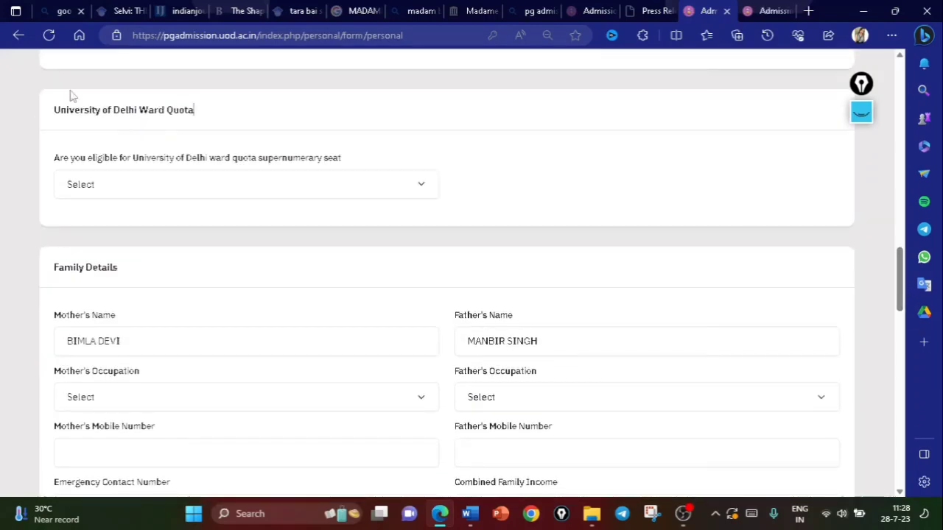
left_click(307, 184)
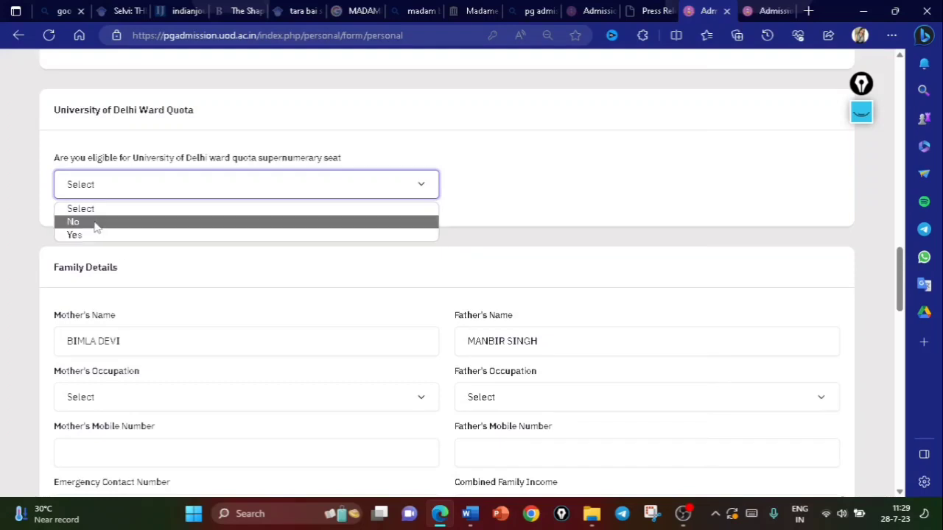
left_click(73, 222)
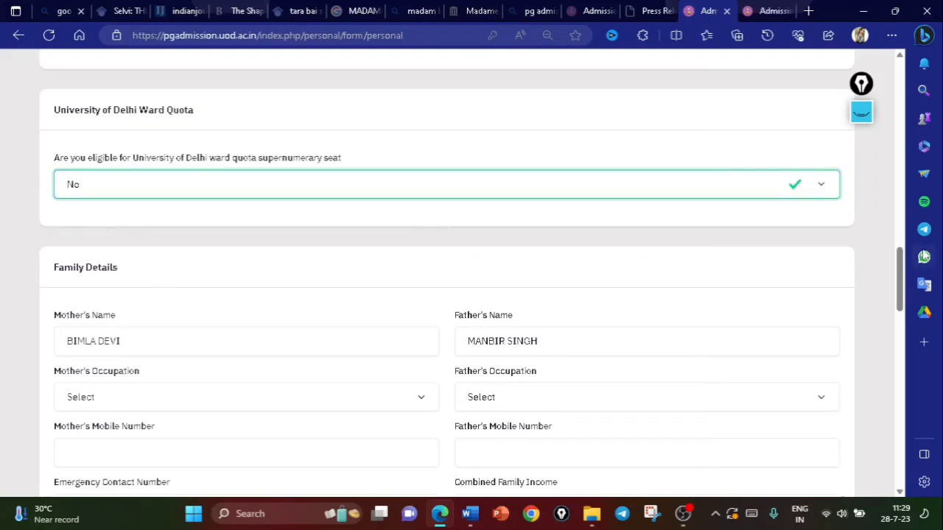
- Mark the permanent address as the same as the correspondence address in the Address section
scroll(900, 260, "down", 2)
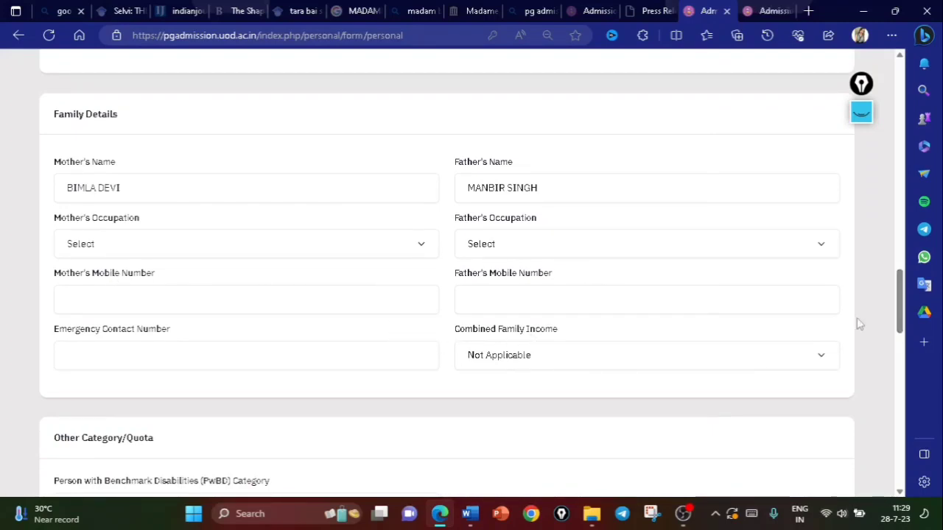
left_click_drag(903, 306, 862, 345)
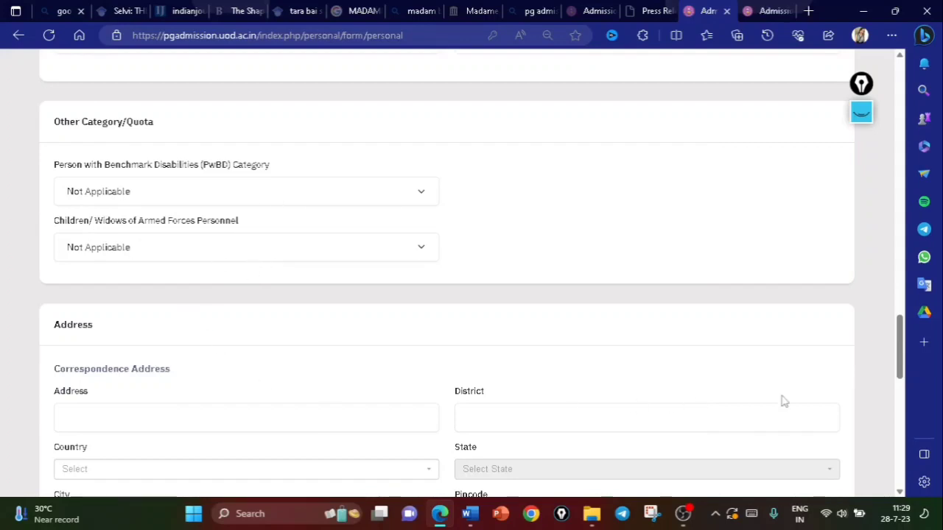
left_click_drag(903, 347, 908, 397)
scroll(907, 396, "down", 1)
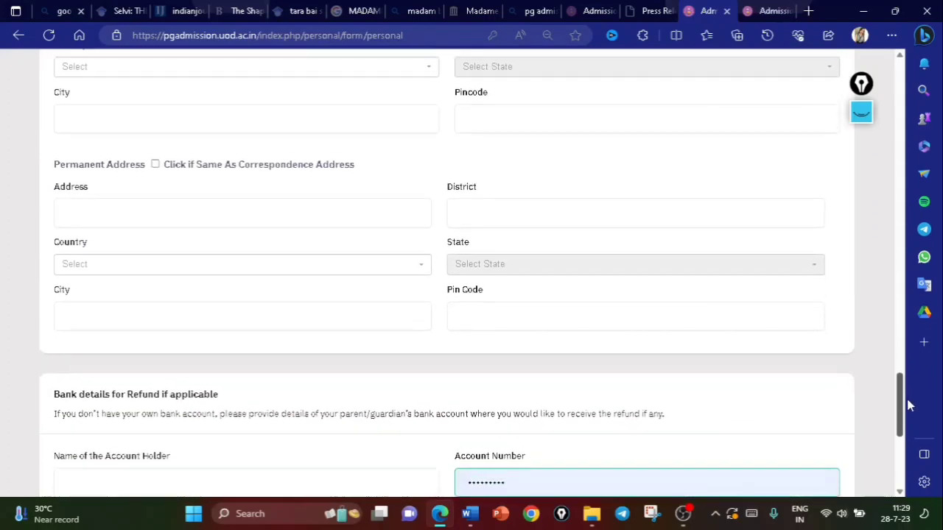
left_click(156, 160)
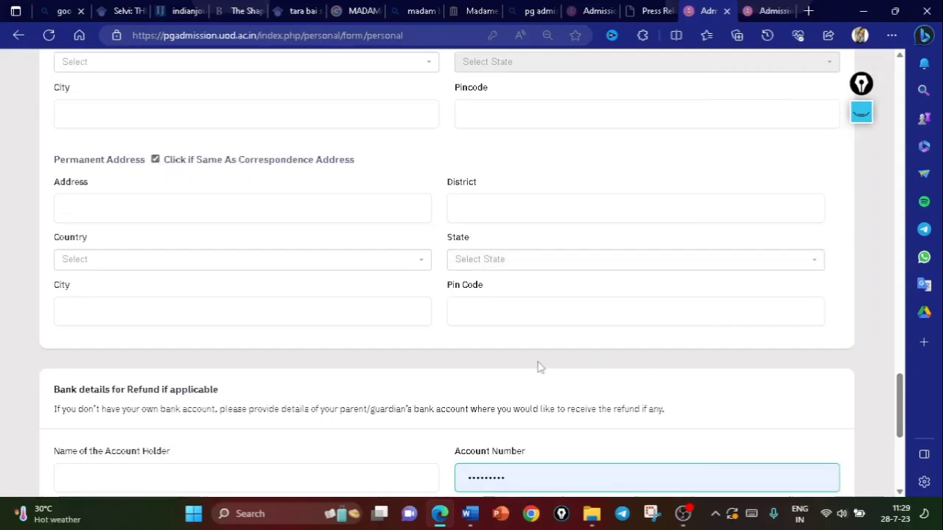
left_click_drag(902, 411, 902, 445)
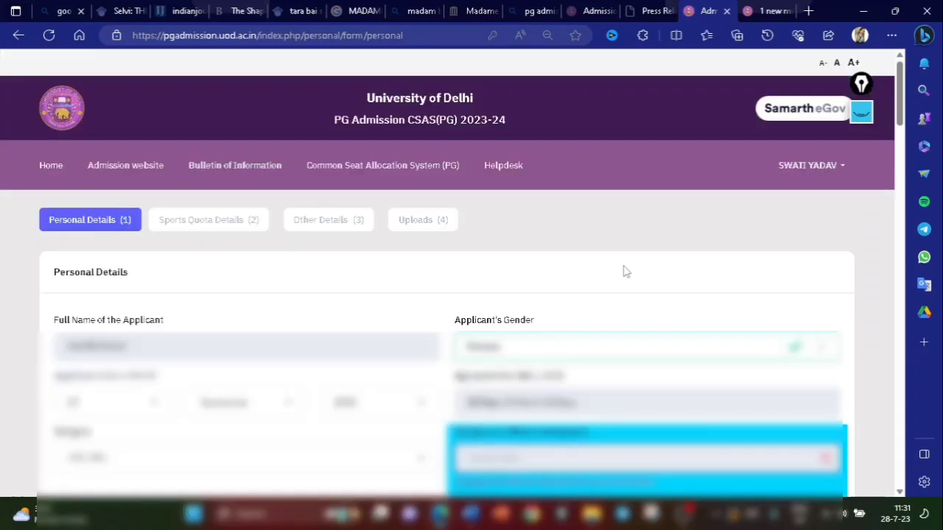
- With a thinner annotation pen, circle Sports Quota Details, draw a check mark over Other Details and circle Uploads
left_click(861, 116)
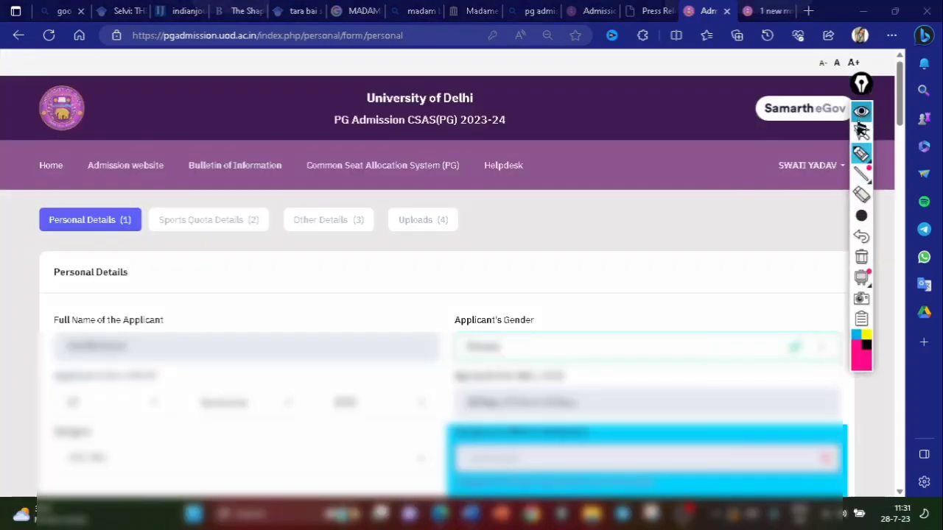
left_click(861, 215)
left_click(774, 219)
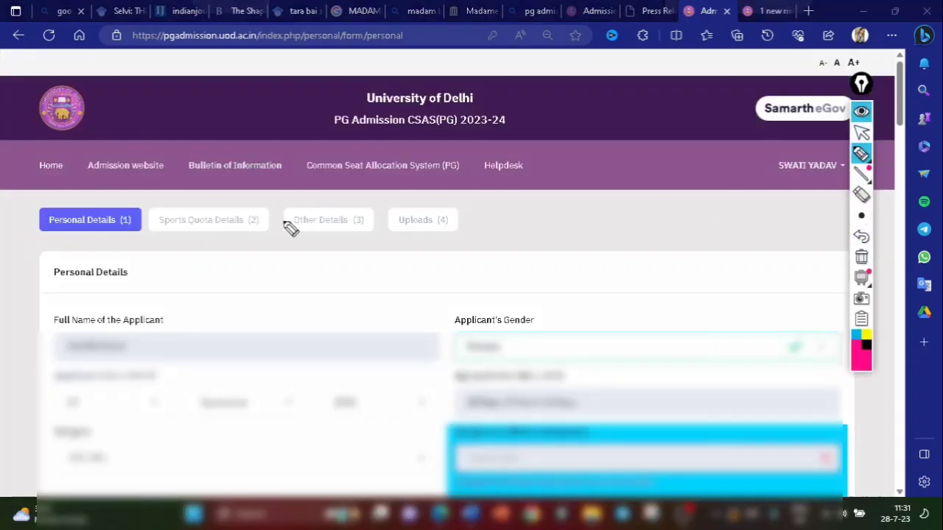
mouse_move(199, 204)
left_mouse_down()
mouse_move(169, 242)
mouse_move(226, 205)
left_mouse_up()
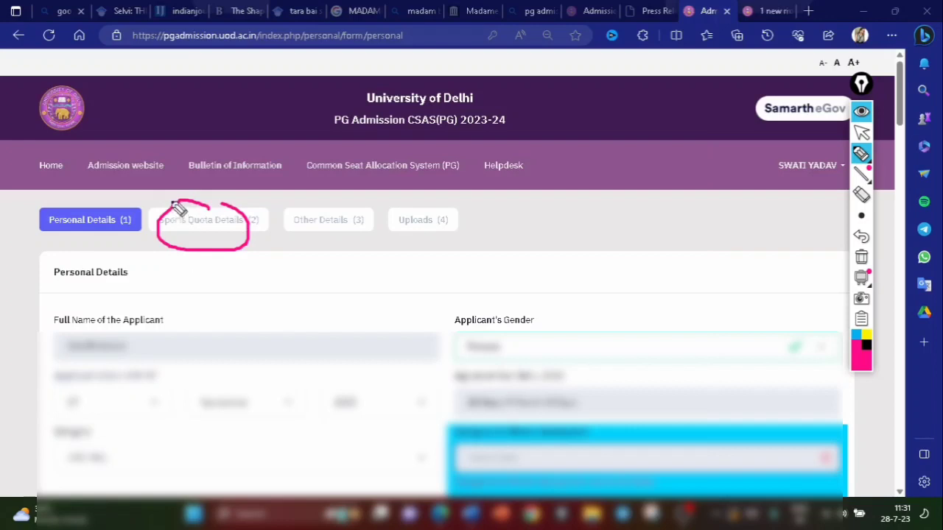
mouse_move(286, 215)
left_mouse_down()
mouse_move(296, 234)
mouse_move(400, 192)
mouse_move(415, 211)
mouse_move(410, 247)
mouse_move(443, 234)
left_mouse_up()
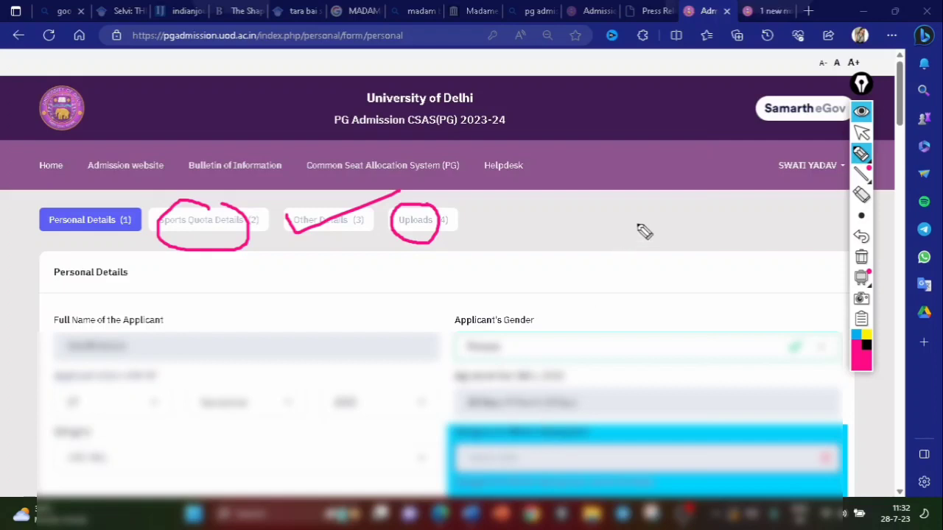
left_click(861, 111)
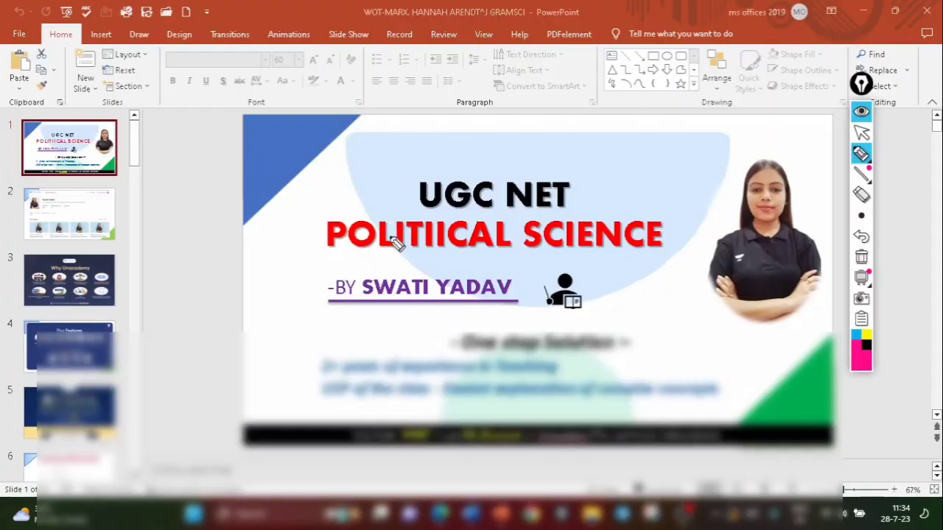
- Draw a freehand line beneath the subject title on the first PowerPoint slide and hide the annotation tools
left_click_drag(324, 264, 805, 278)
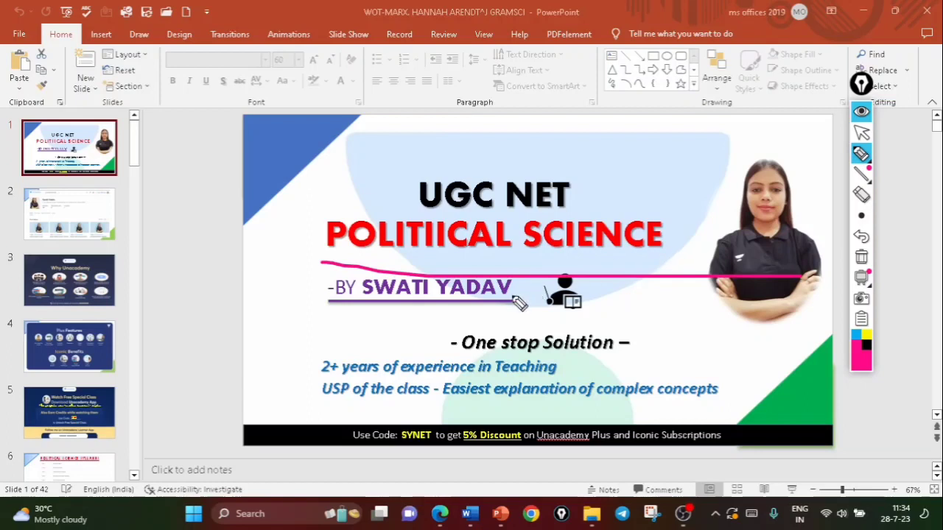
left_click(861, 110)
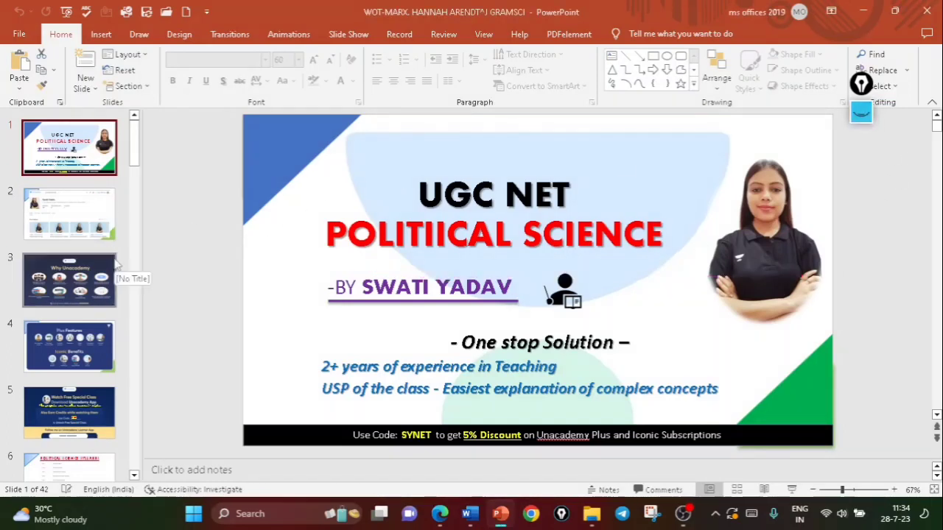
- Show slide 2, clear the earlier annotations and circle the educator's name on the Unacademy profile
left_click(55, 234)
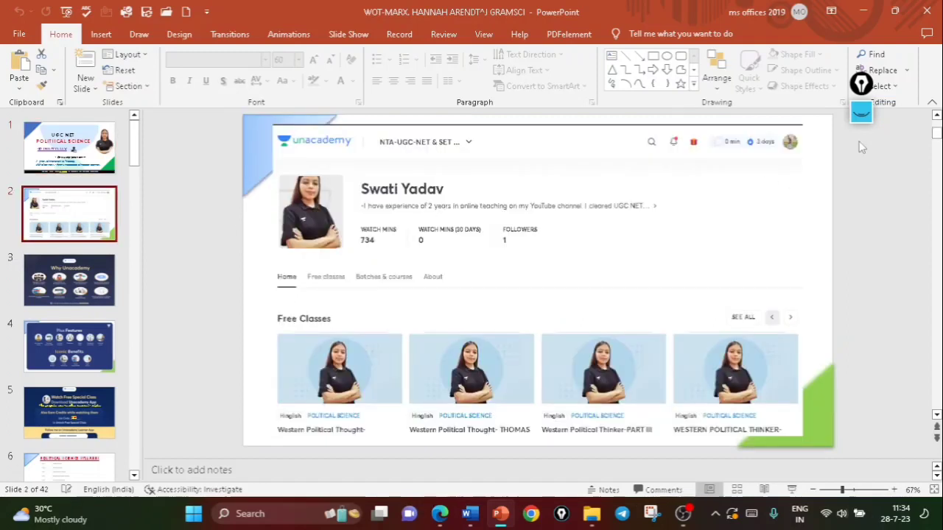
left_click(861, 111)
left_click(862, 257)
mouse_move(429, 180)
left_mouse_down()
mouse_move(420, 213)
mouse_move(416, 171)
left_mouse_up()
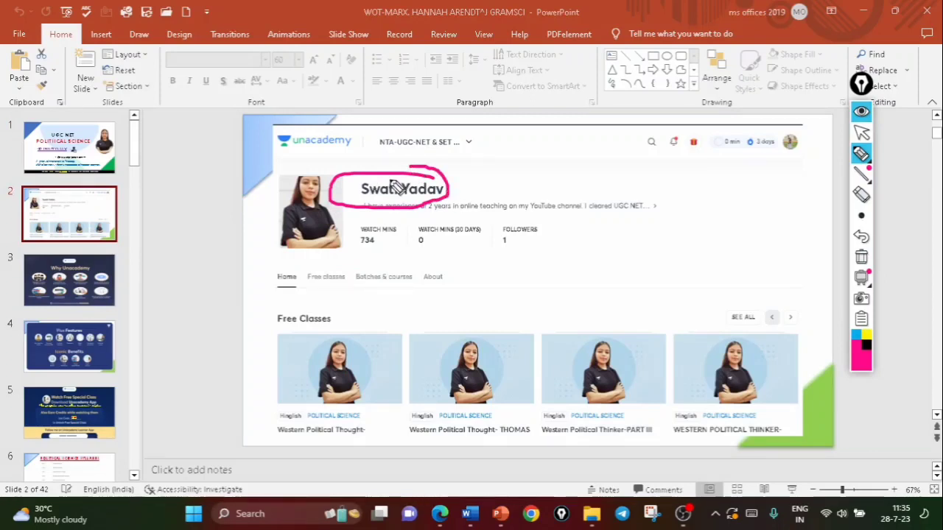
- Draw a check mark above each of the four Free Classes thumbnails on the profile slide
left_click_drag(359, 323, 406, 308)
mouse_move(514, 320)
left_mouse_down()
mouse_move(569, 295)
mouse_move(661, 283)
left_mouse_up()
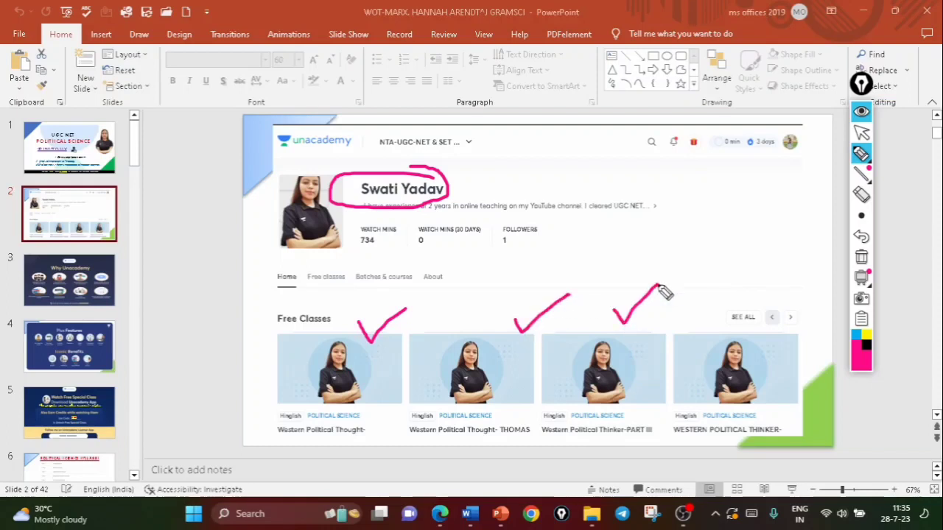
left_click_drag(717, 318, 755, 279)
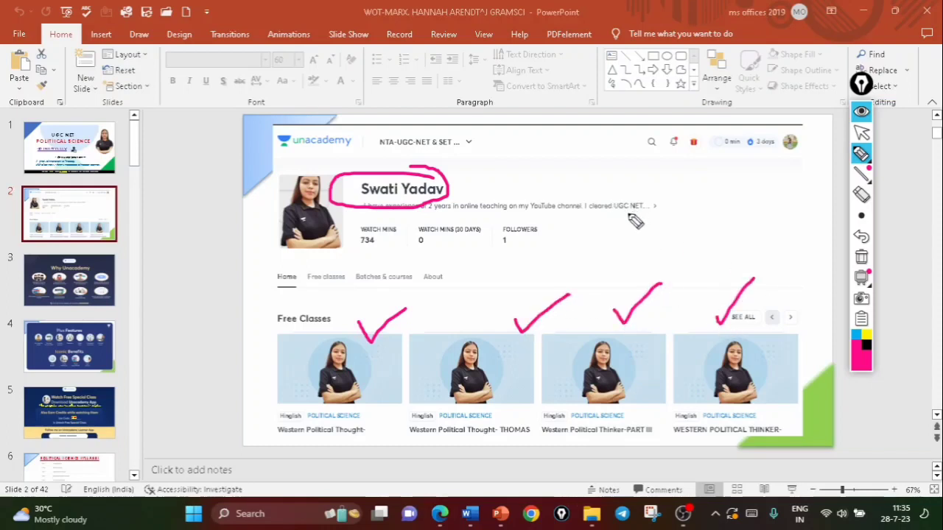